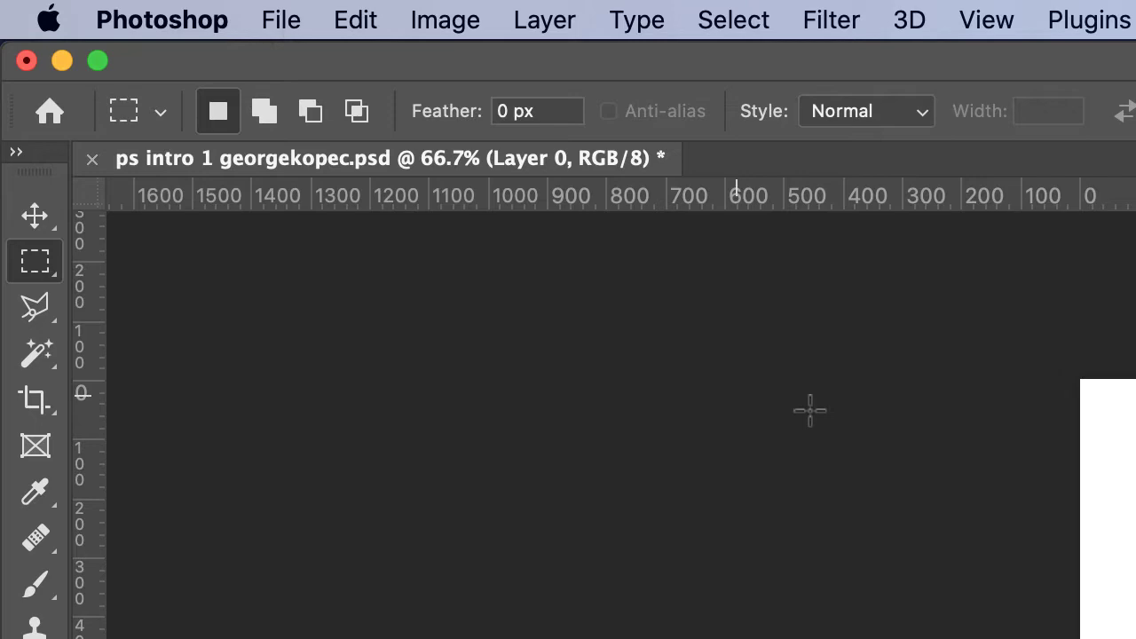
Save the PSD file with the purple and gold shapes using Cmd+S
key(super+s)
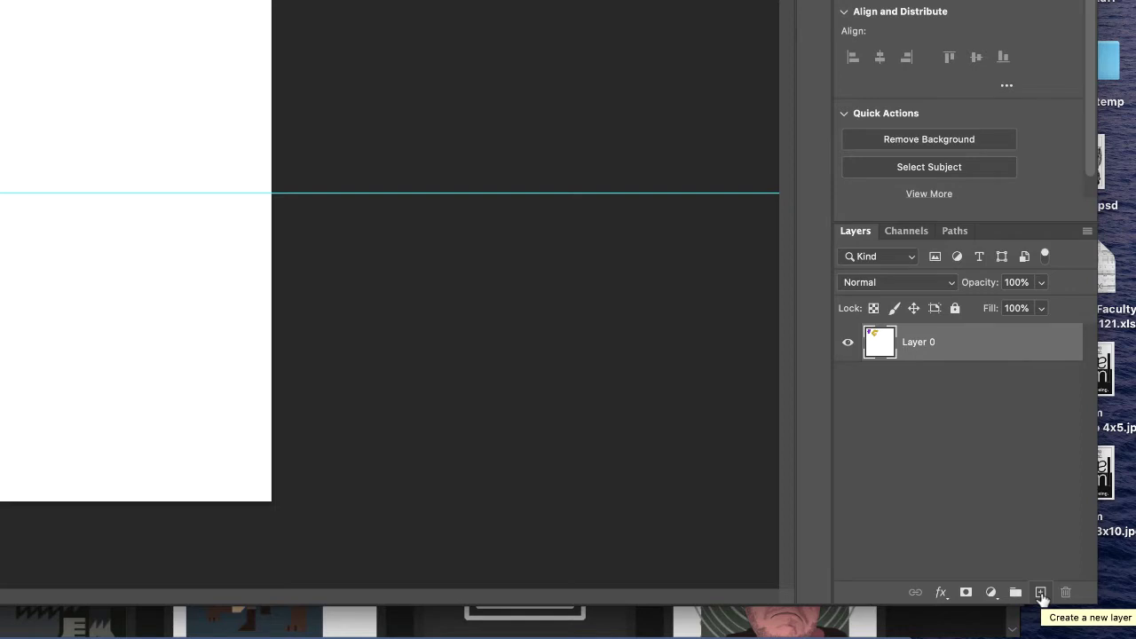
Create a new empty layer and rename it 'Shapes'
click(1041, 593)
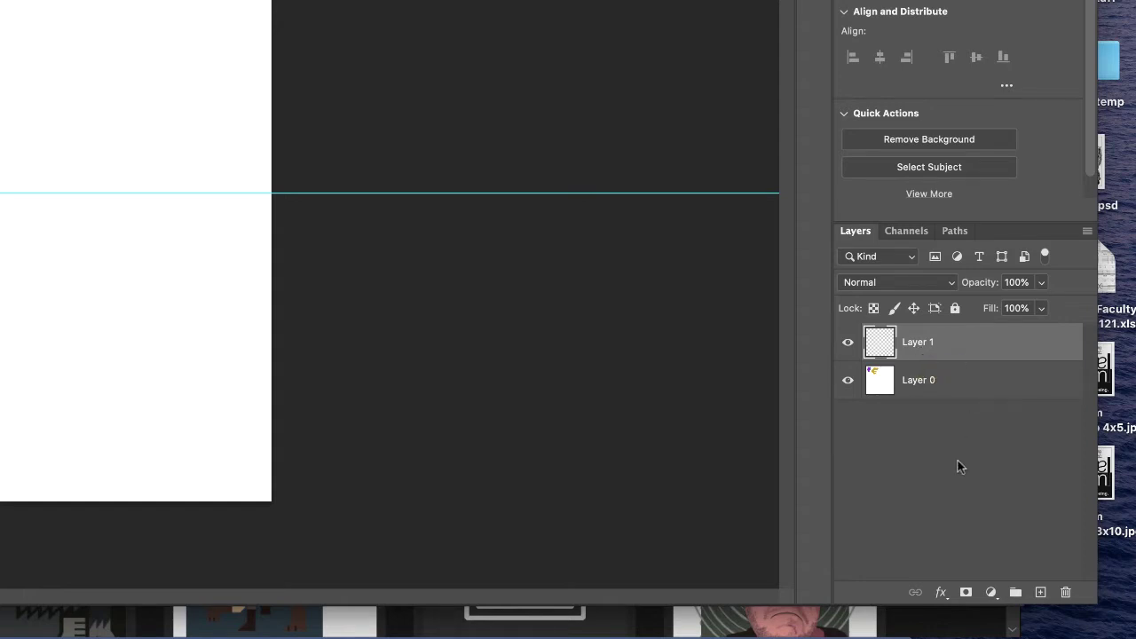
double_click(916, 346)
text(Shapes)
key(Return)
Check Layer 0, then make the Shapes layer active for drawing
click(981, 385)
click(981, 350)
click(964, 386)
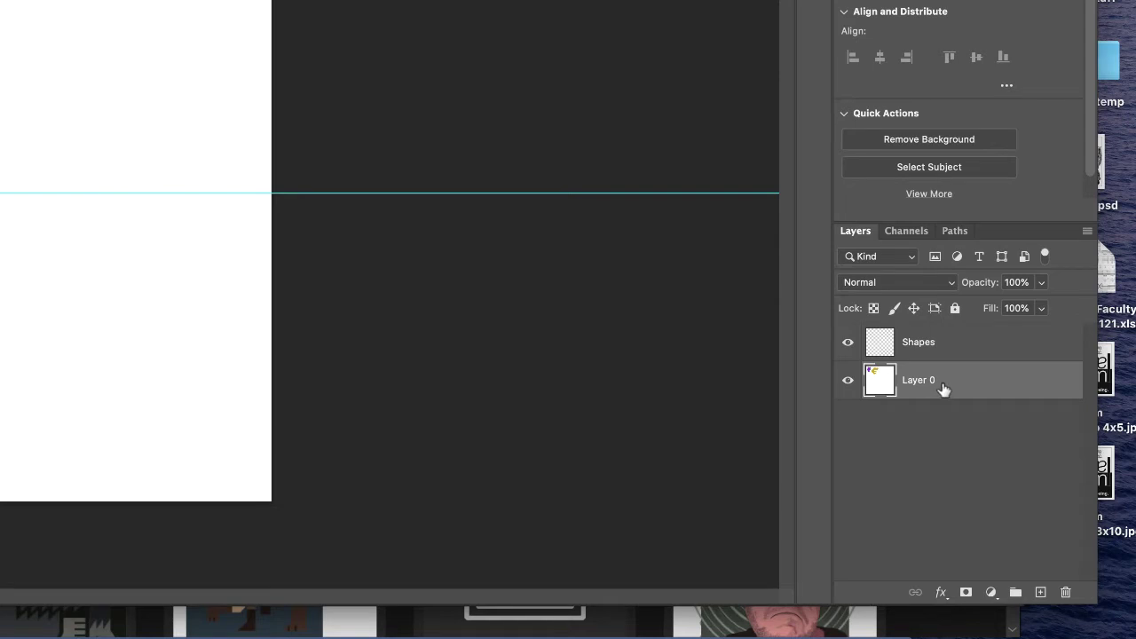
click(964, 346)
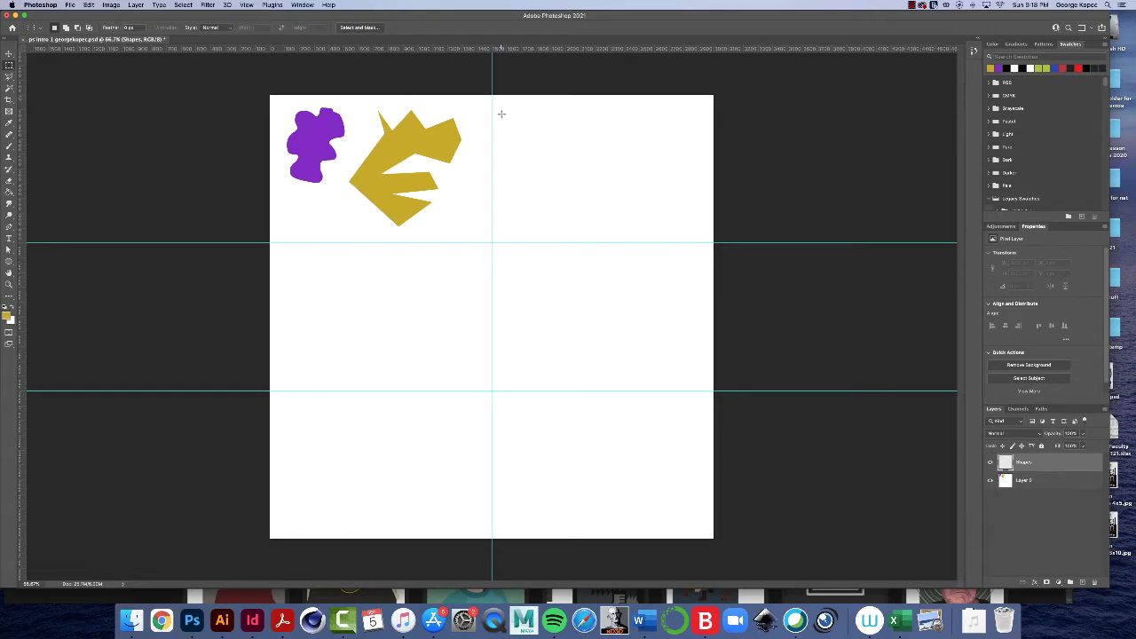
Draw a rectangular marquee selection in the empty upper-right area beside the gold shape
drag(500, 103, 604, 178)
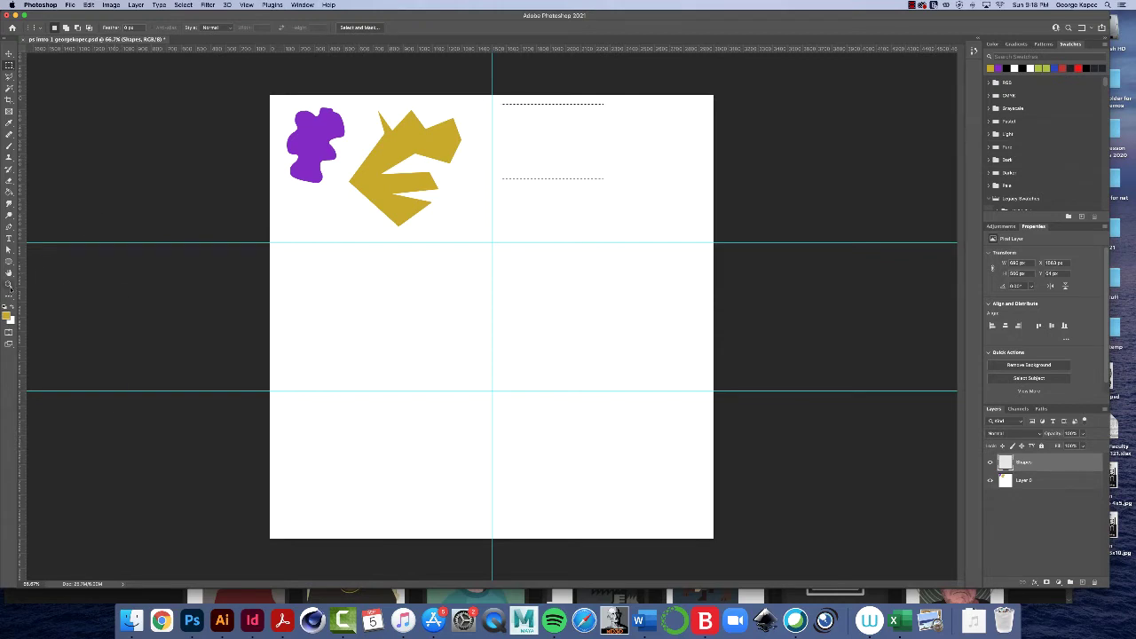
click(9, 285)
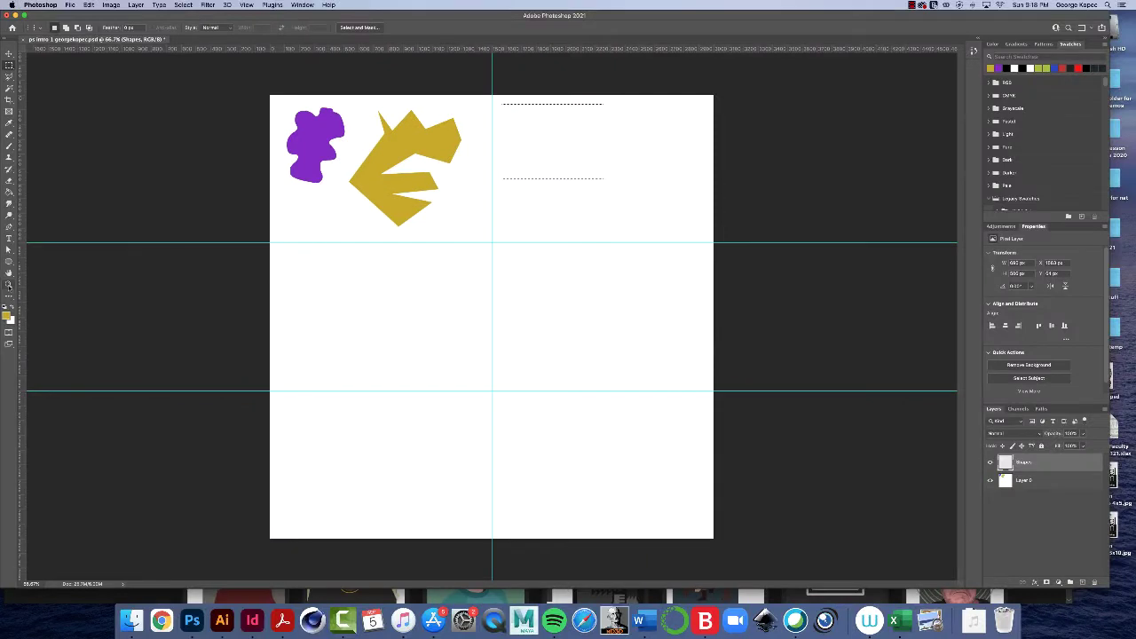
Zoom in closely on the rectangular selection next to the gold shape
click(11, 275)
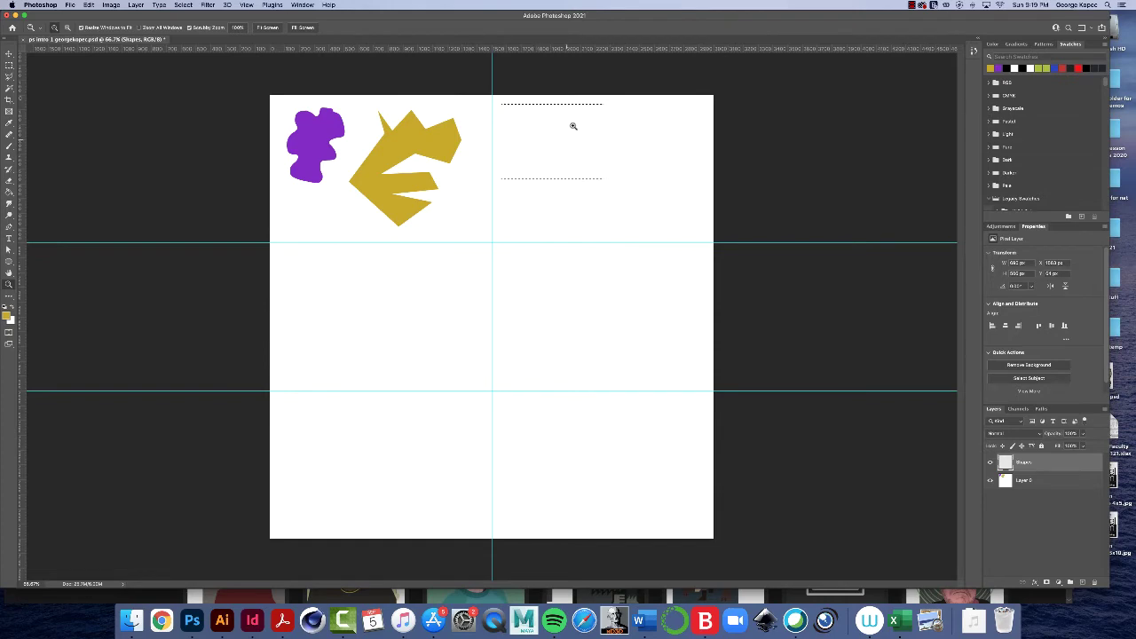
drag(541, 149, 555, 203)
scroll(555, 204, up, 2)
scroll(556, 203, down, 1)
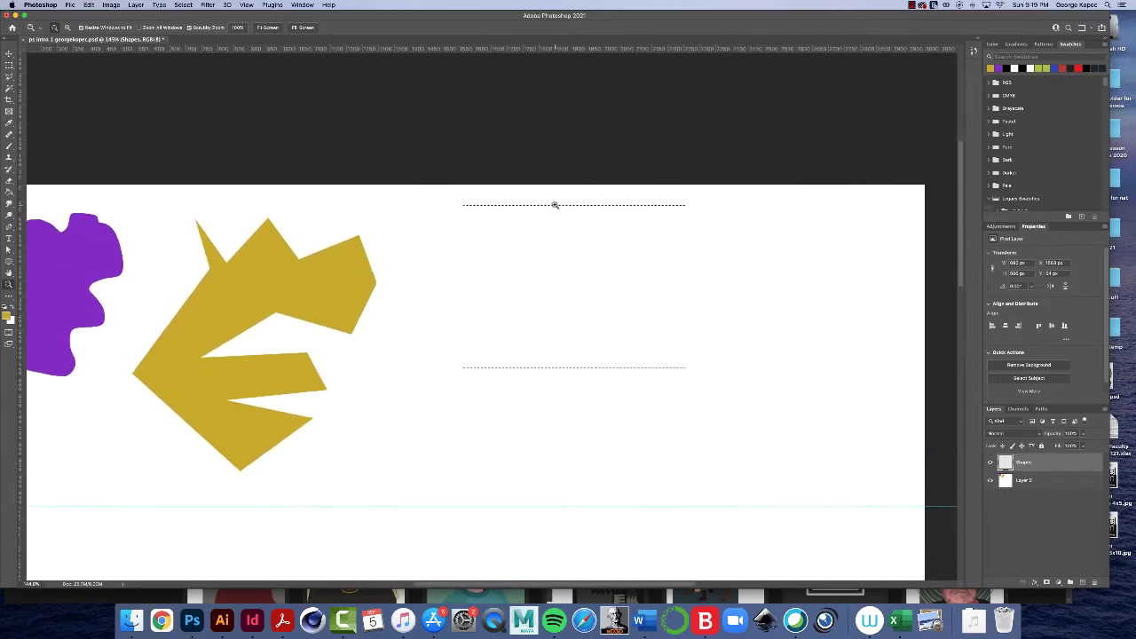
scroll(587, 254, down, 2)
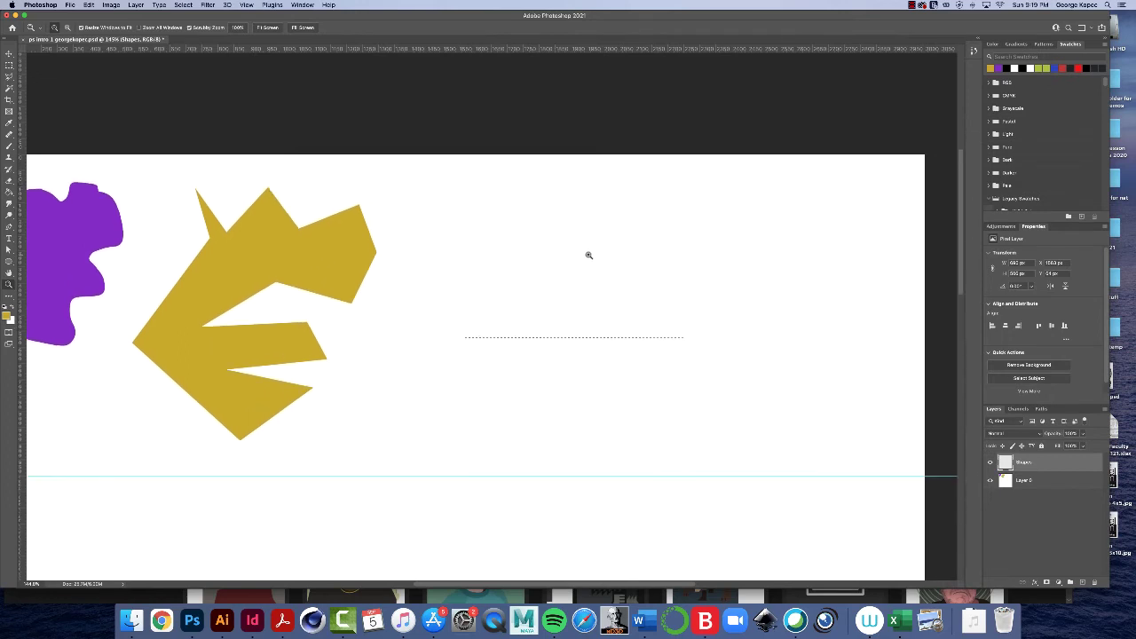
drag(591, 256, 609, 266)
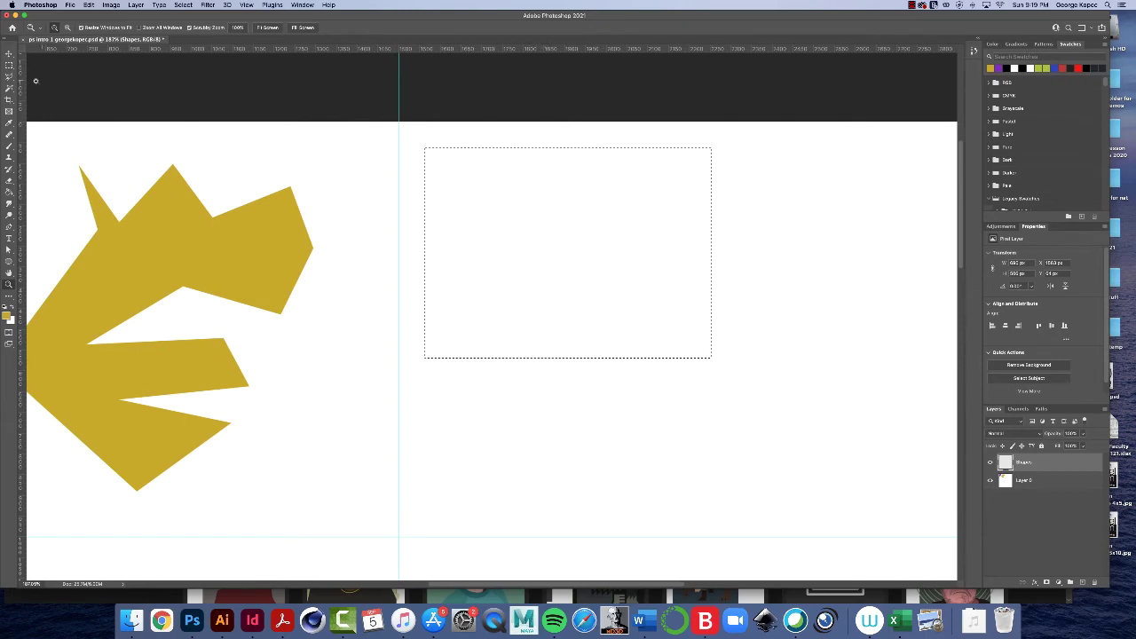
Shift-add two more rectangles to the selection, extending it rightward and downward
click(10, 66)
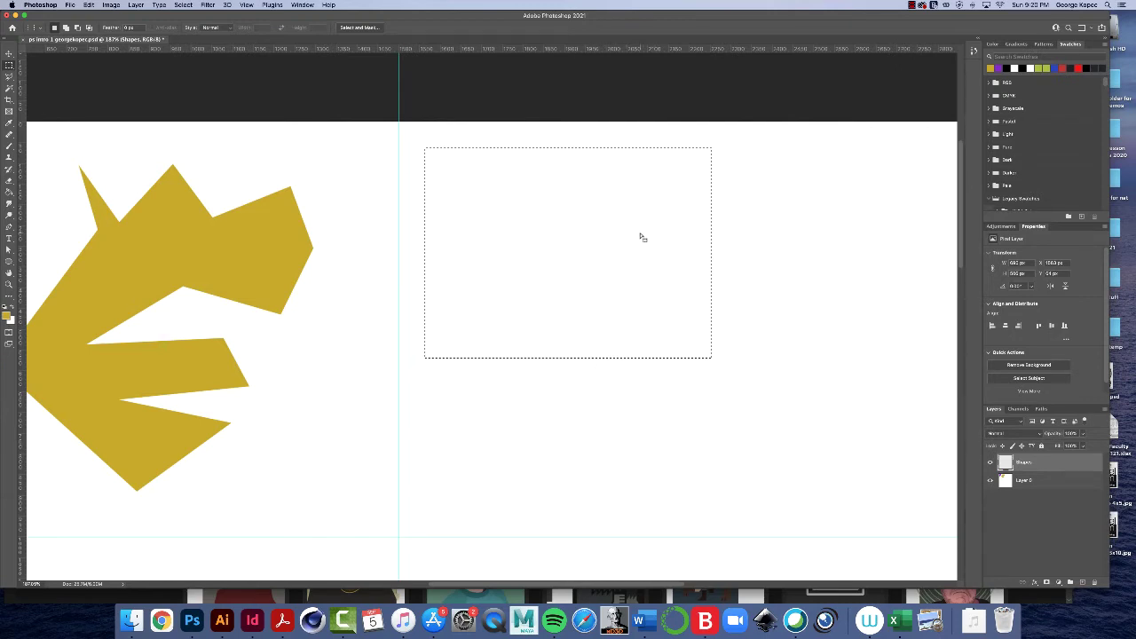
key(shift)
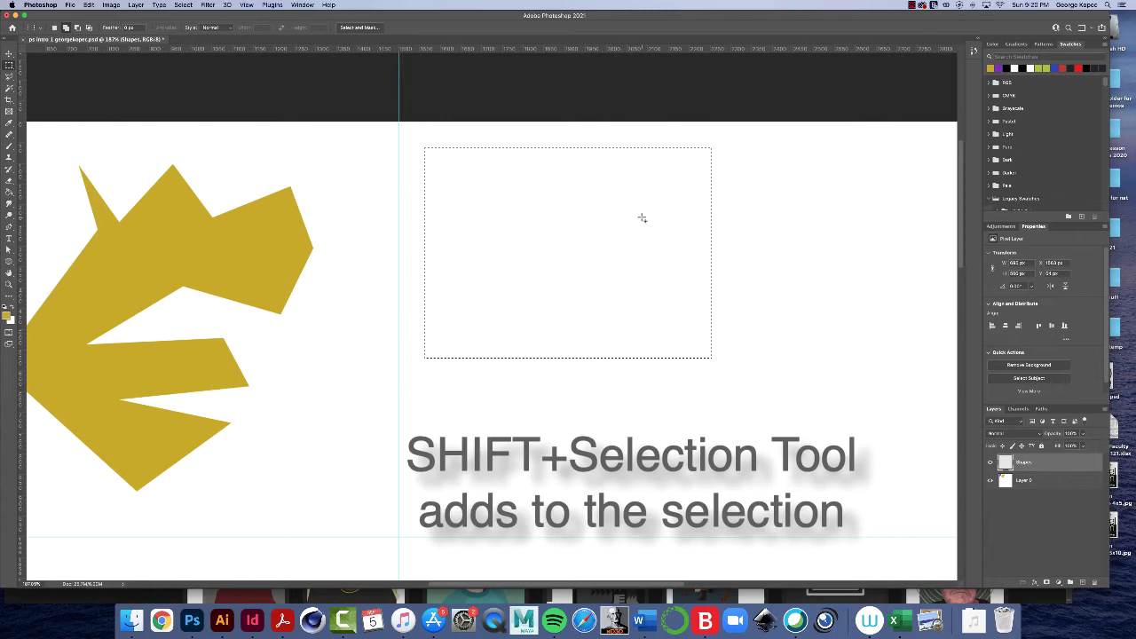
drag(657, 210, 804, 270)
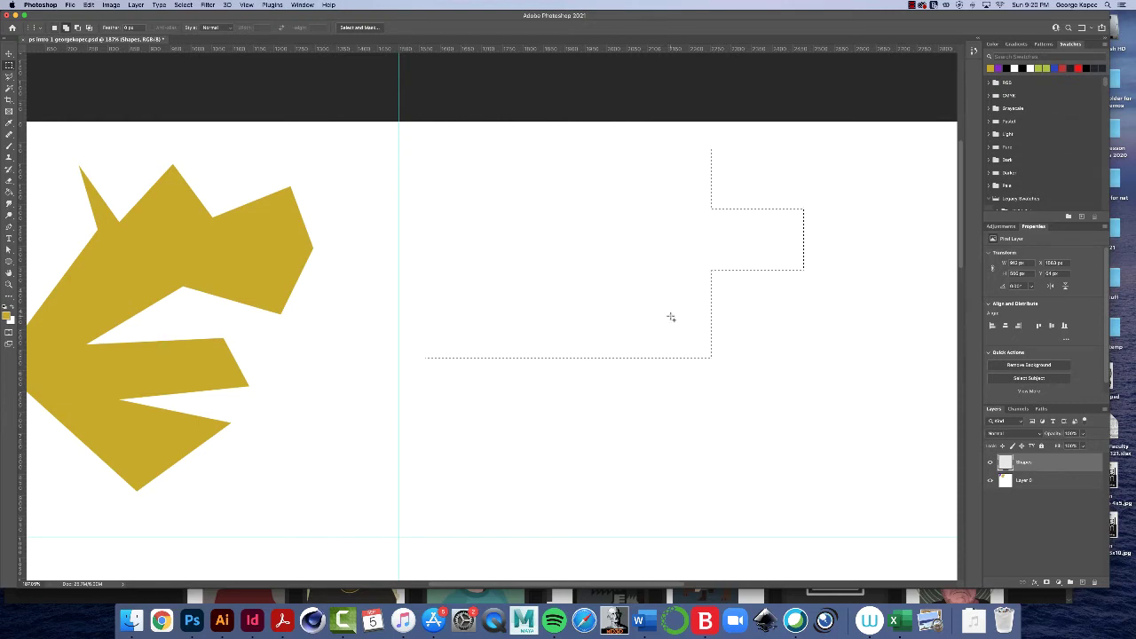
drag(670, 317, 628, 417)
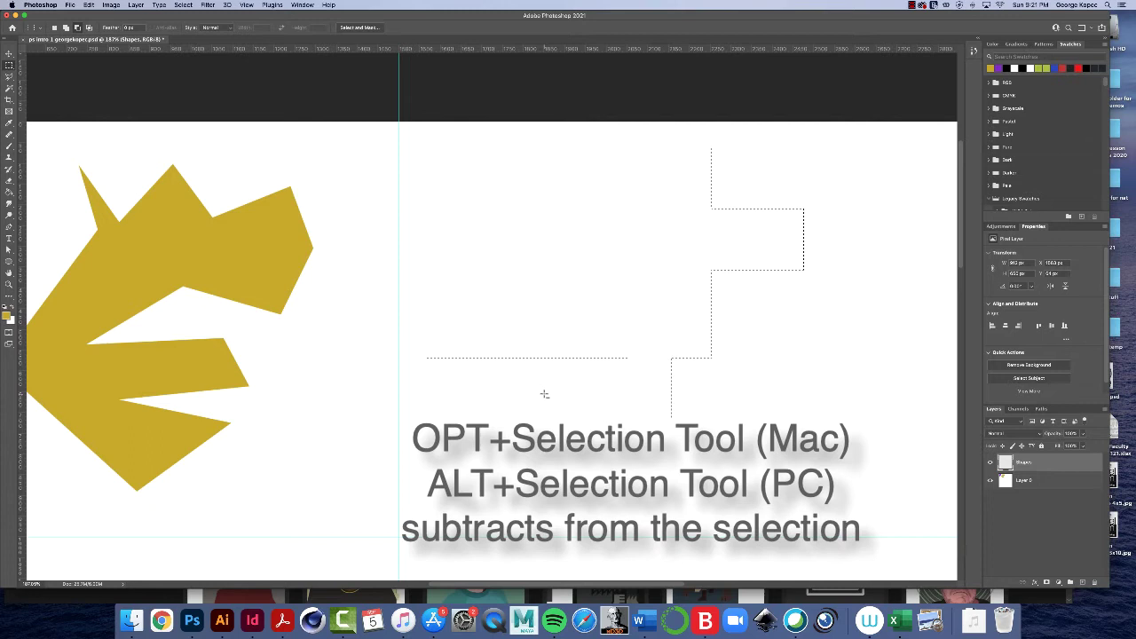
Cut rectangles out of the selection with Alt, then Shift-add a small square above
drag(544, 394, 500, 302)
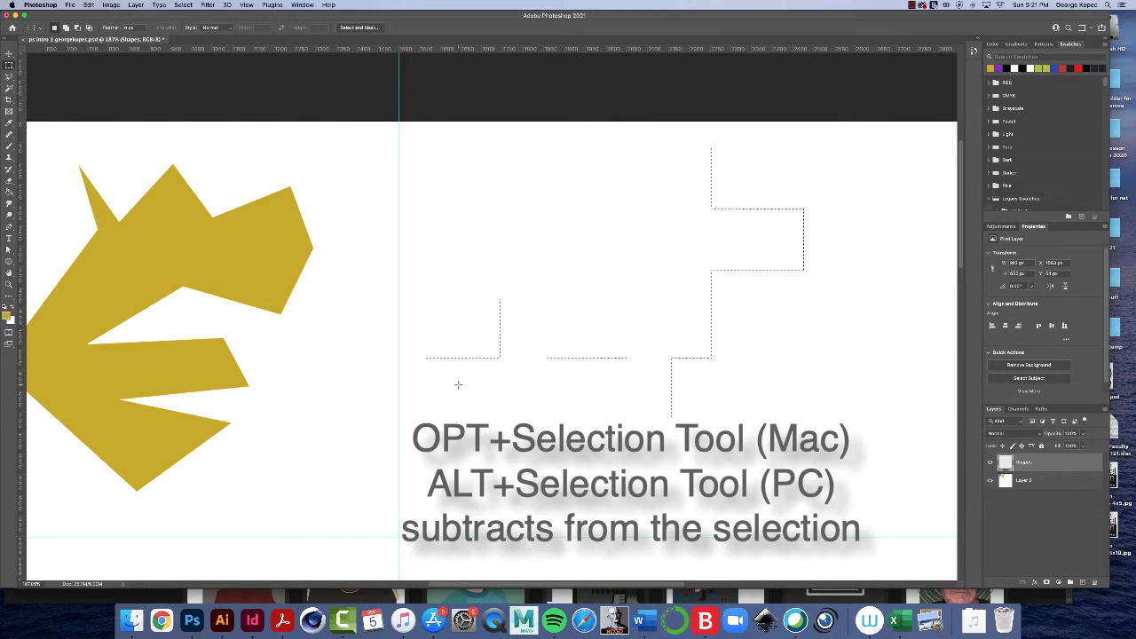
key(alt)
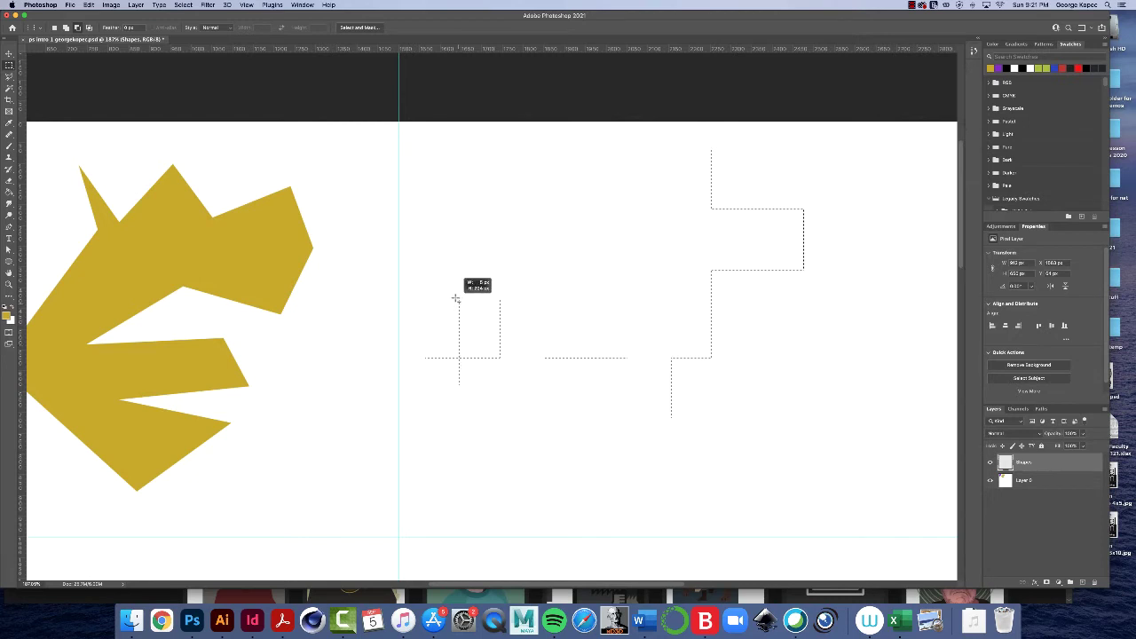
drag(437, 287, 438, 289)
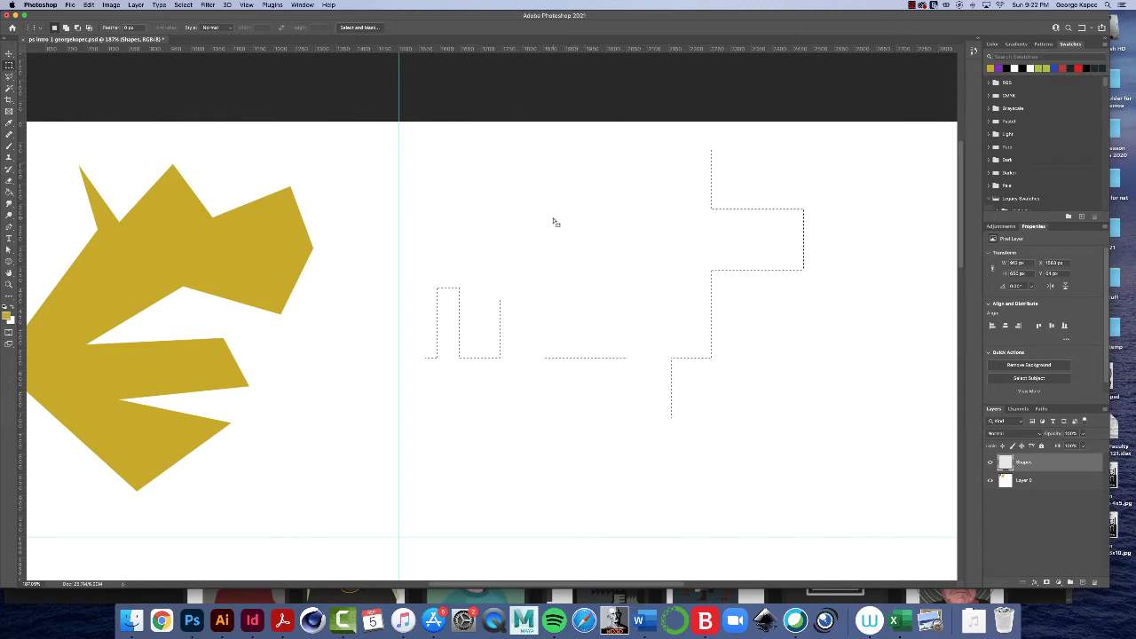
key(shift)
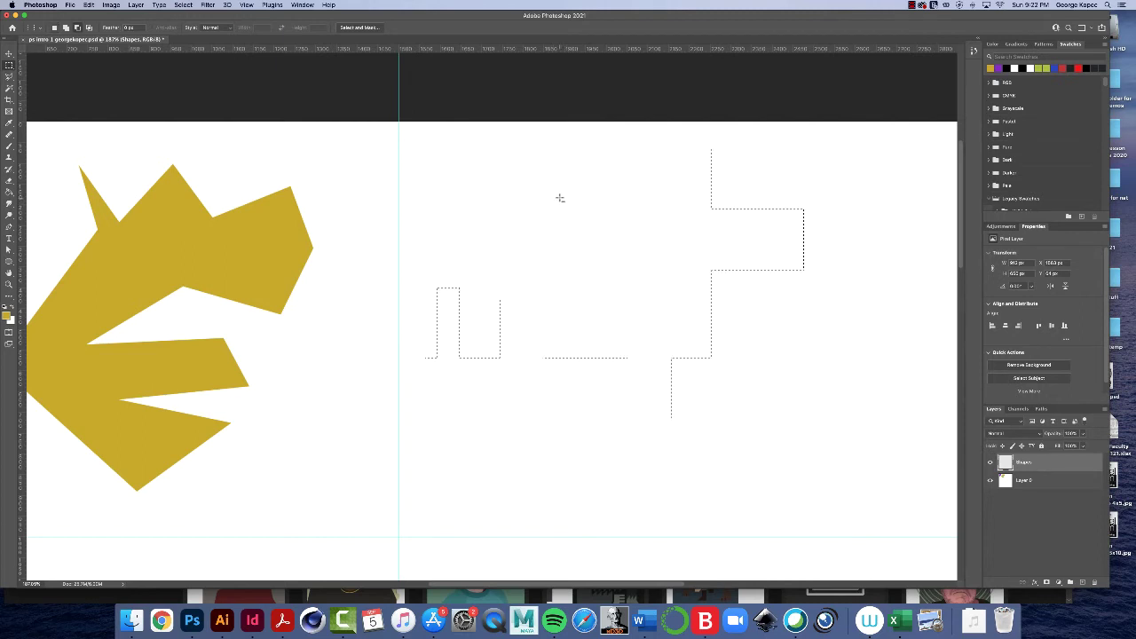
drag(560, 198, 619, 253)
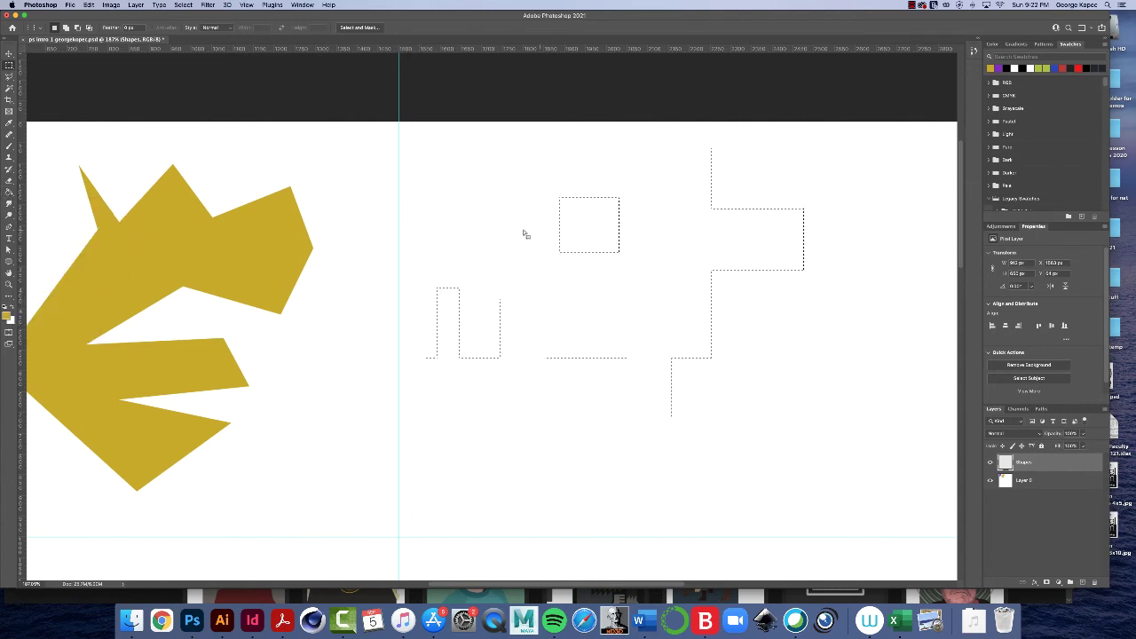
Fill the blocky selection with the gold foreground colour using the Paint Bucket (G)
key(g)
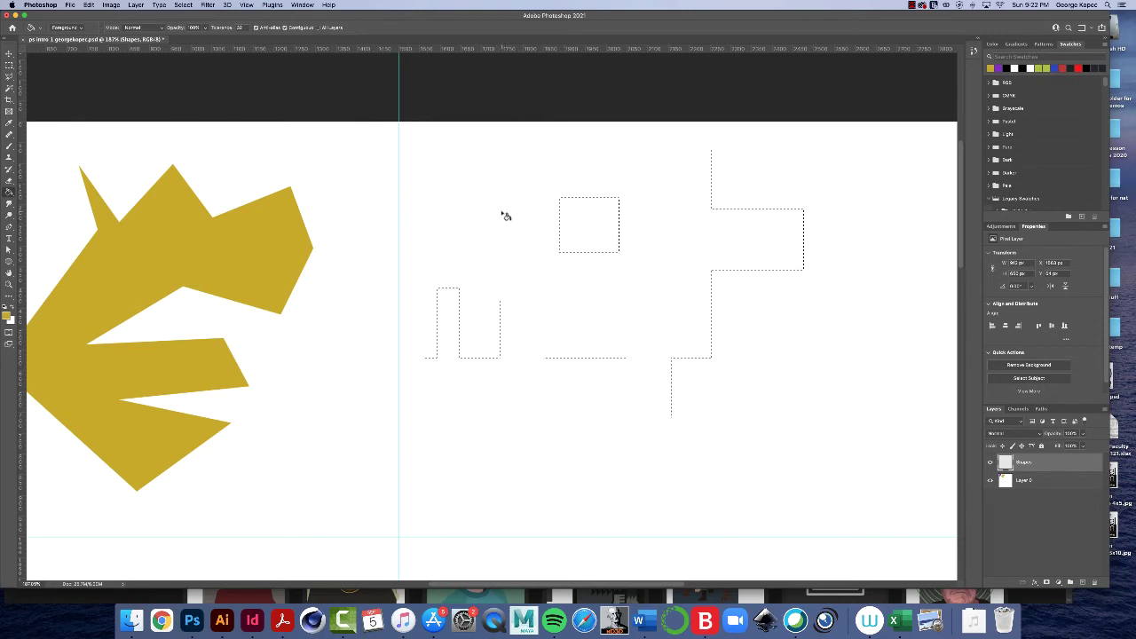
click(501, 214)
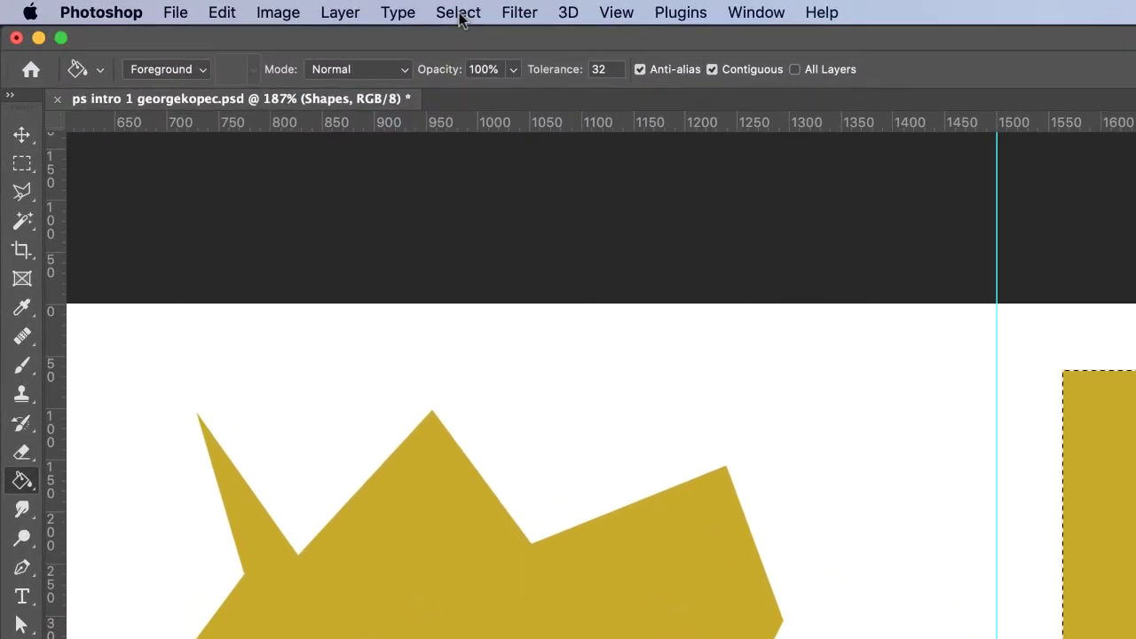
Save the current selection as a new channel named 'shape1' via Select > Save Selection
click(460, 16)
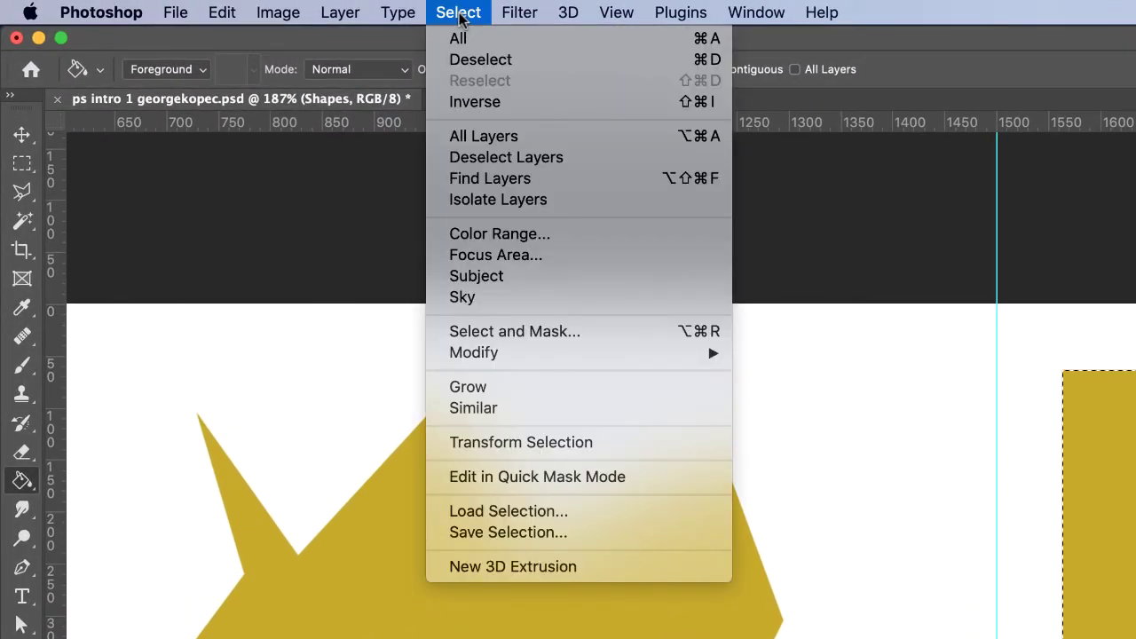
click(552, 533)
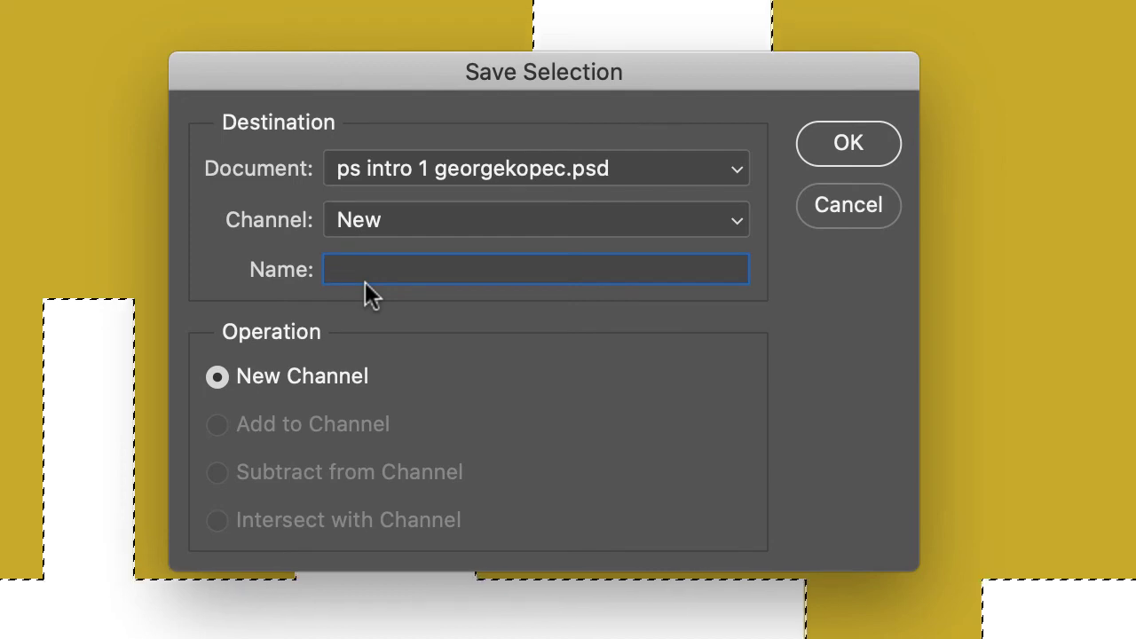
text(shape1)
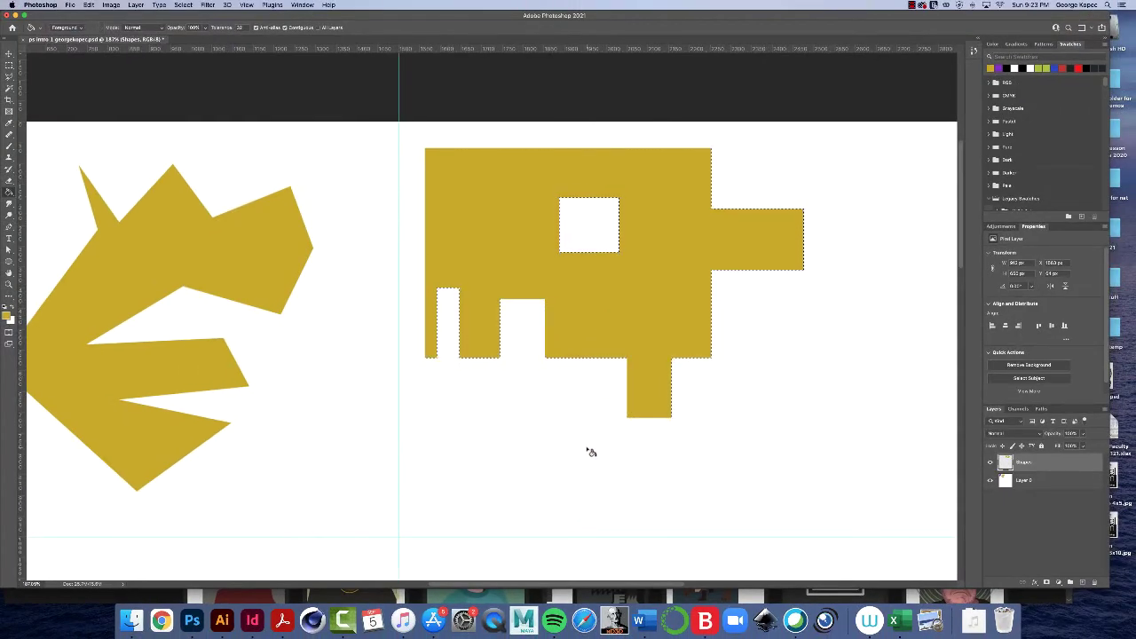
Deselect, then load the shape1 channel through Select > Load Selection
key(super+d)
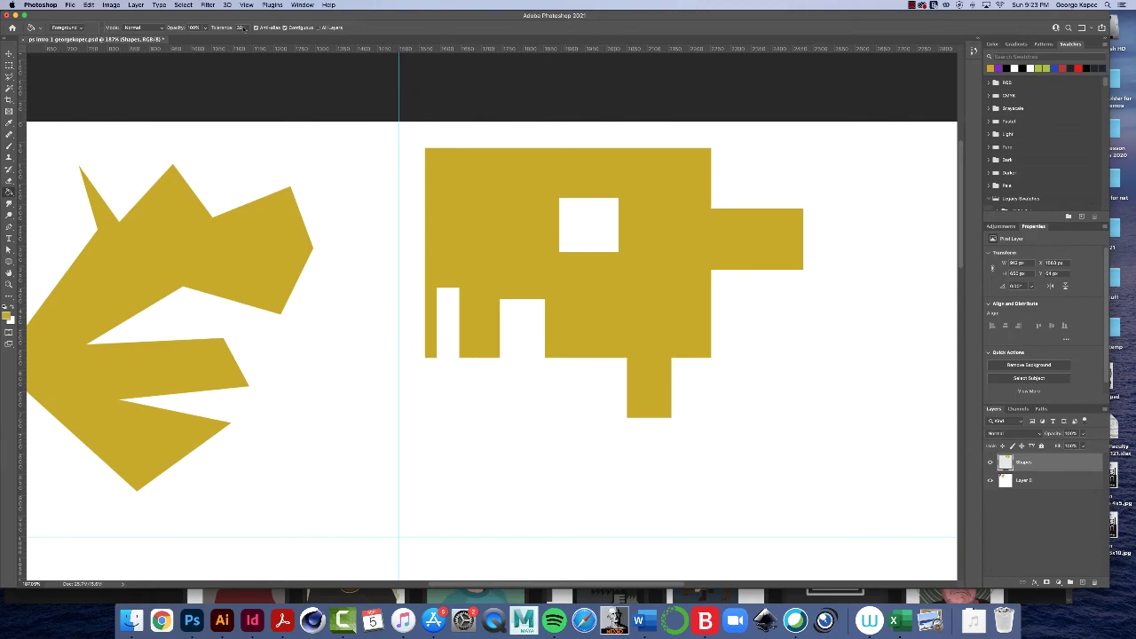
click(184, 6)
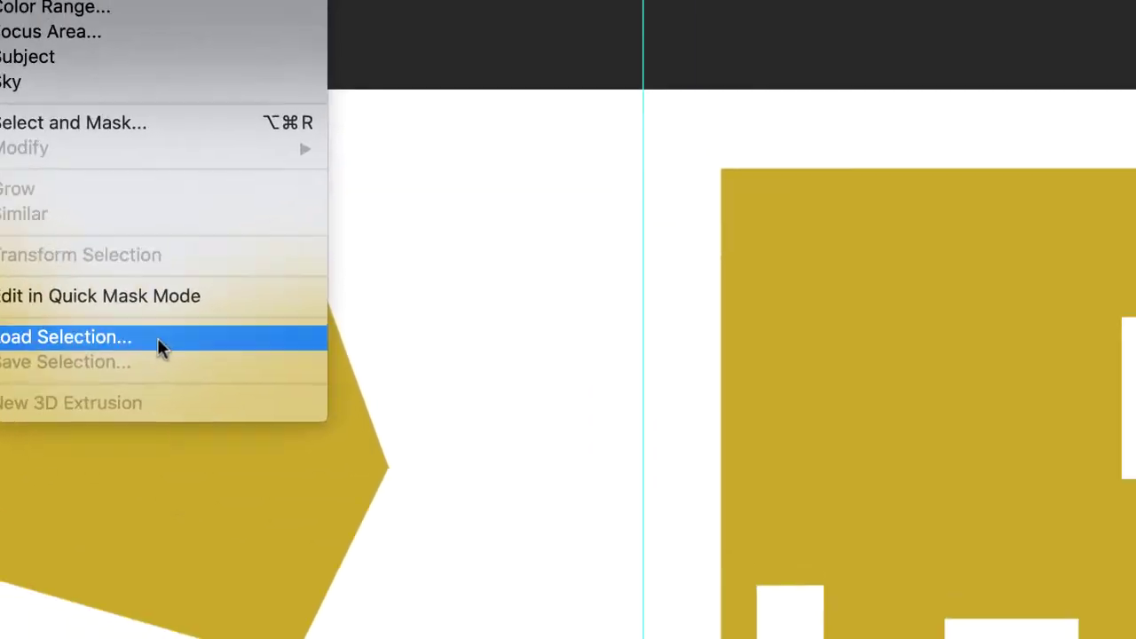
click(590, 512)
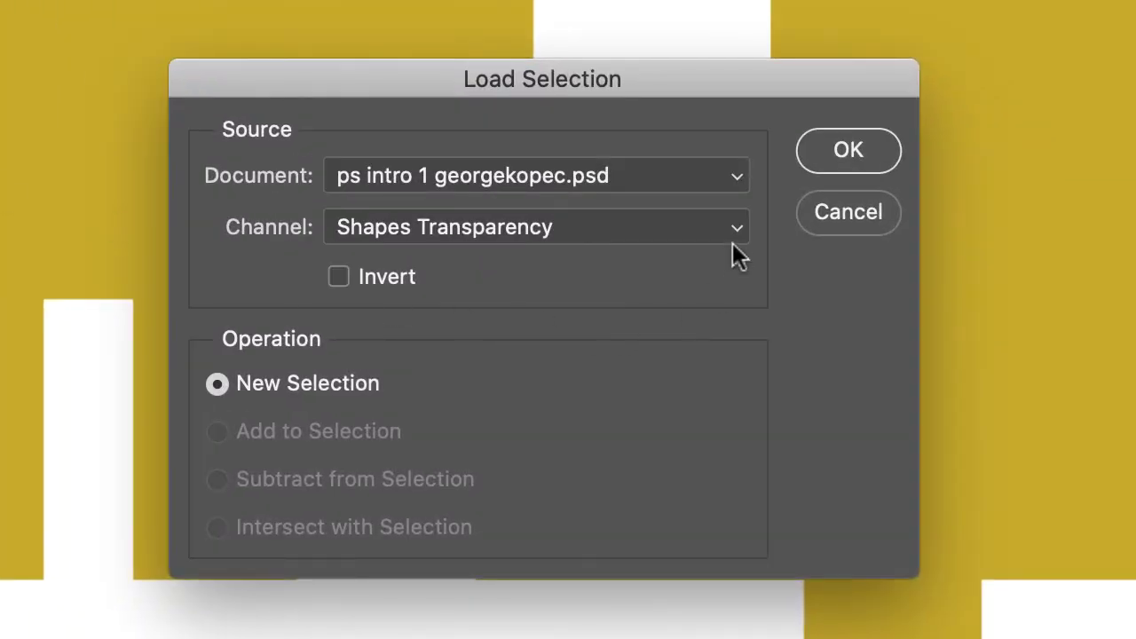
click(736, 228)
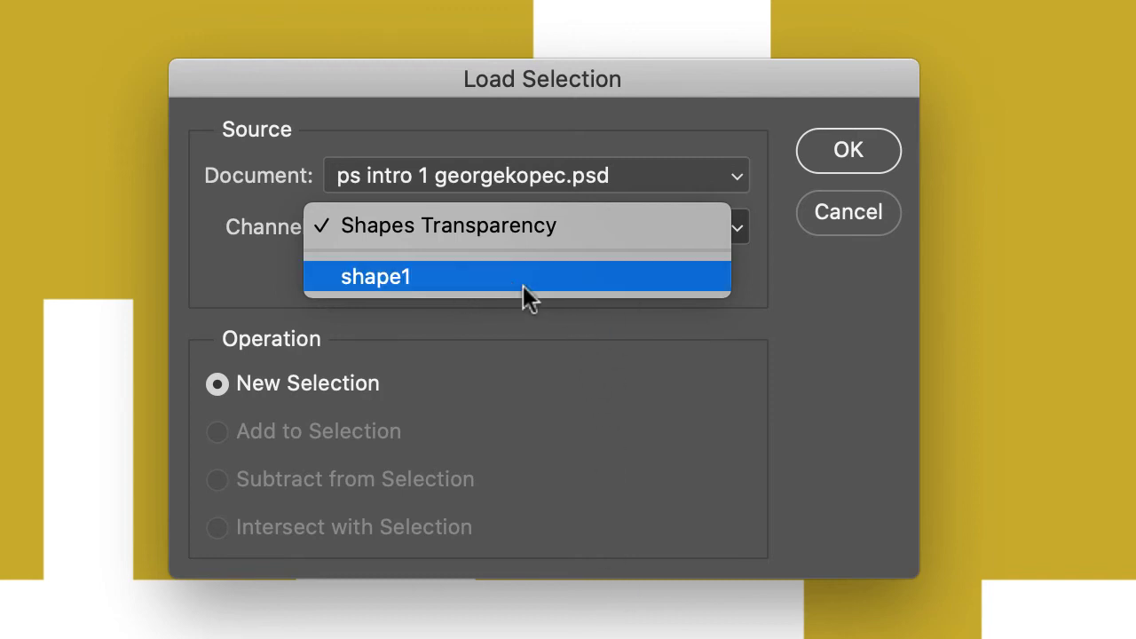
click(491, 278)
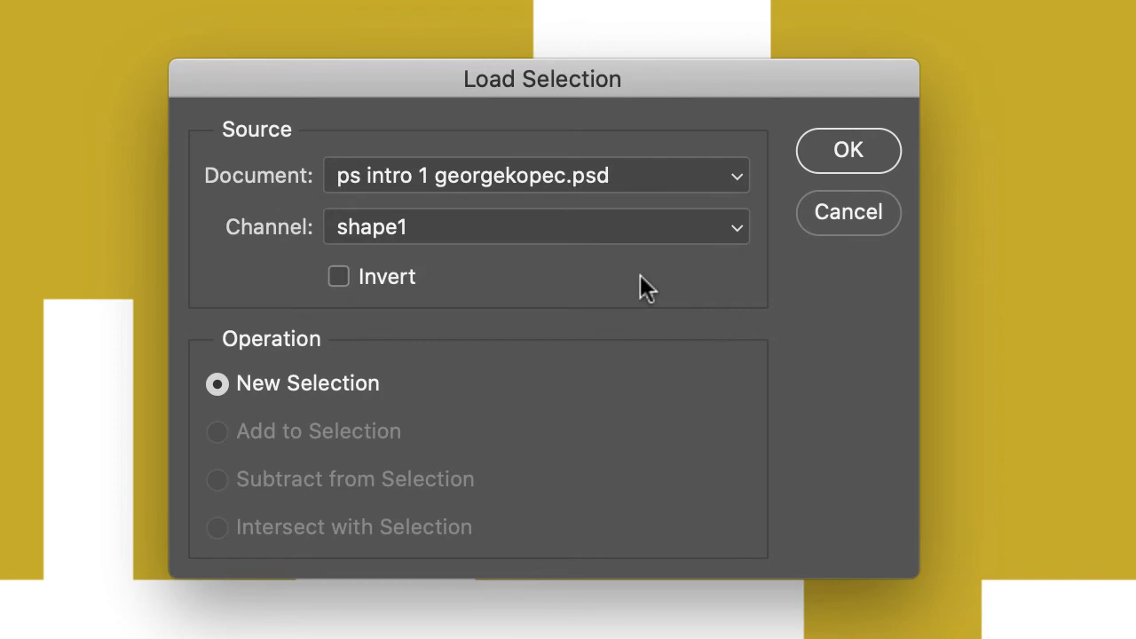
click(831, 153)
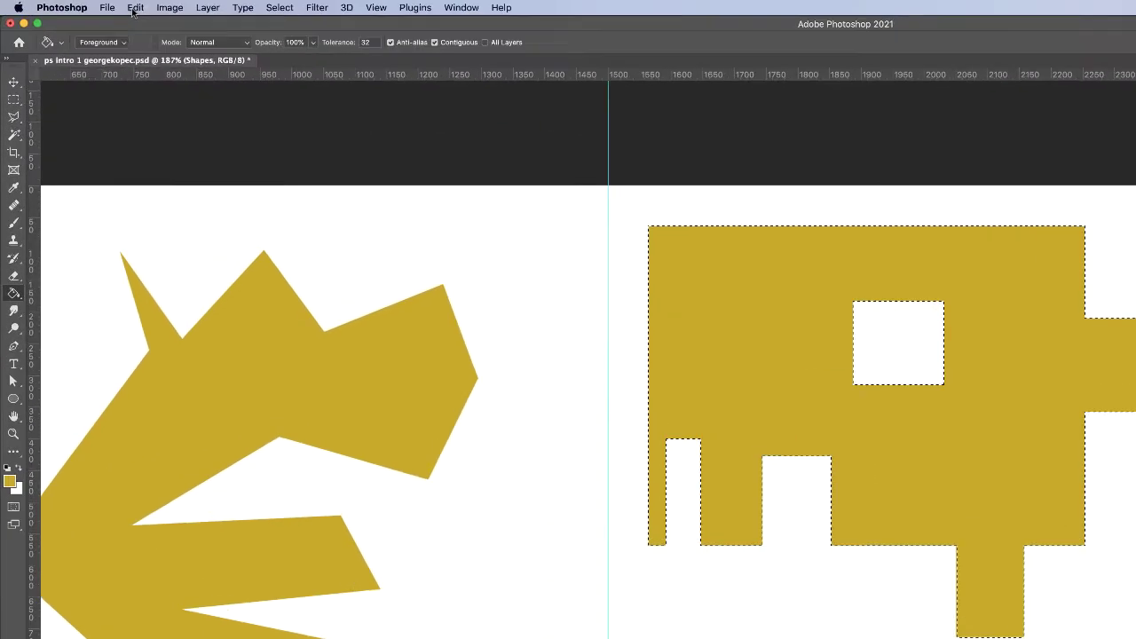
click(89, 5)
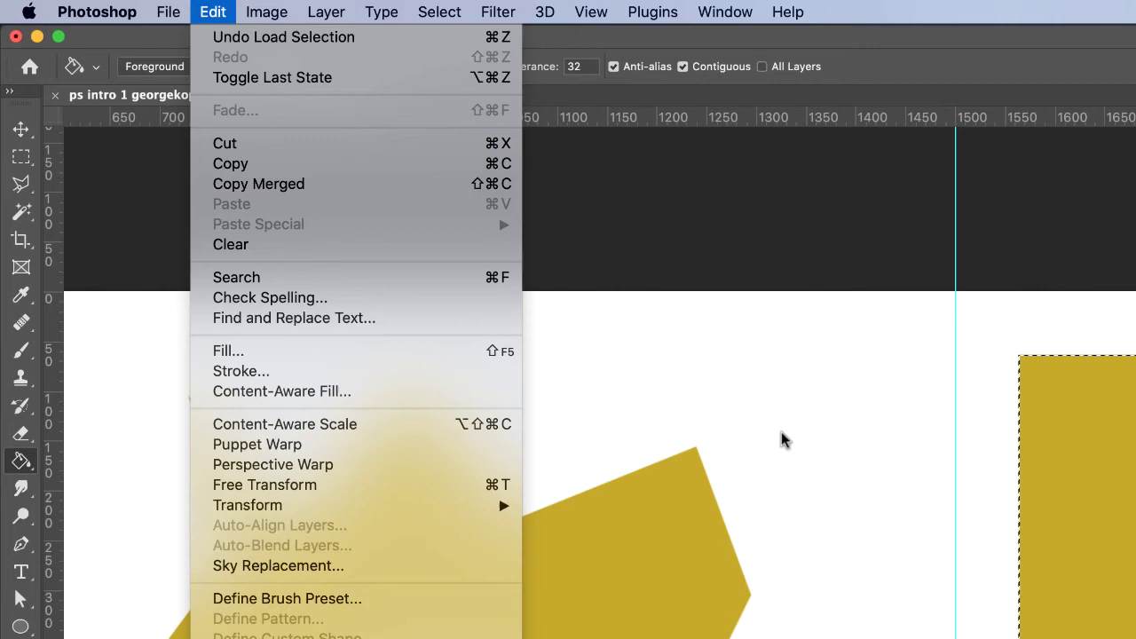
click(674, 228)
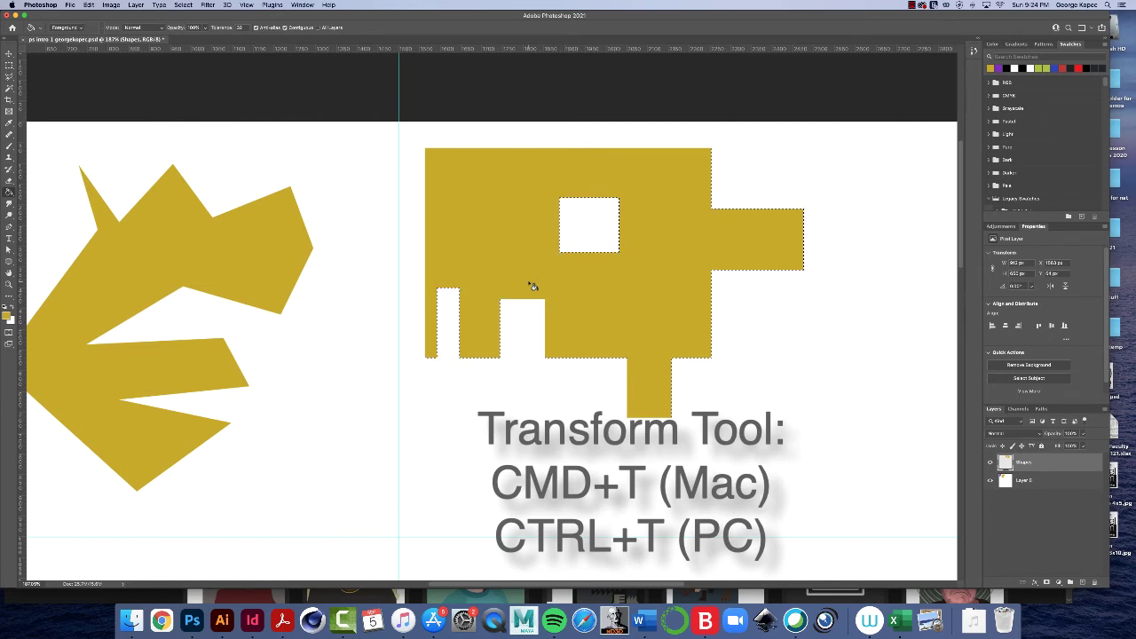
Free-transform the gold shape, undo a trial resize, then drag the right handle narrower
key(super+t)
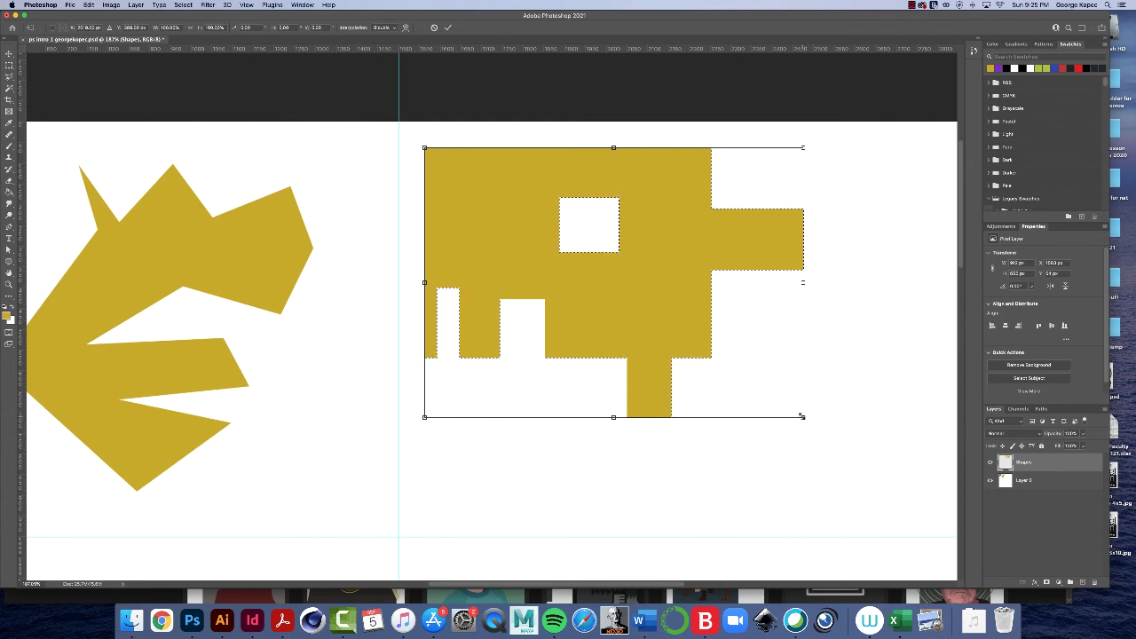
drag(802, 417, 733, 407)
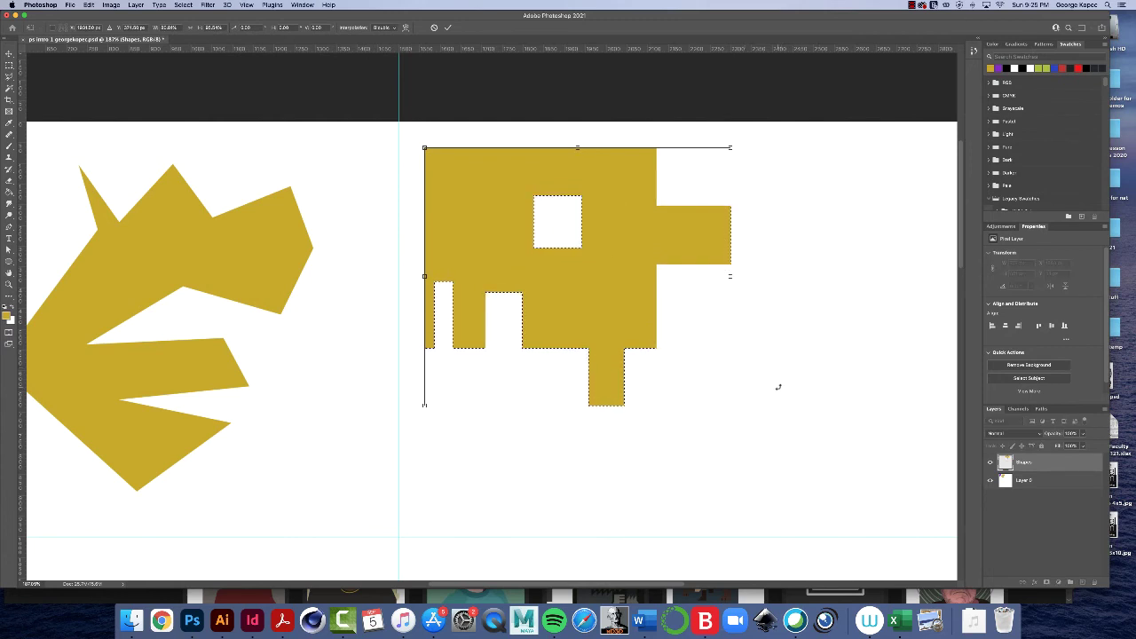
key(super+z)
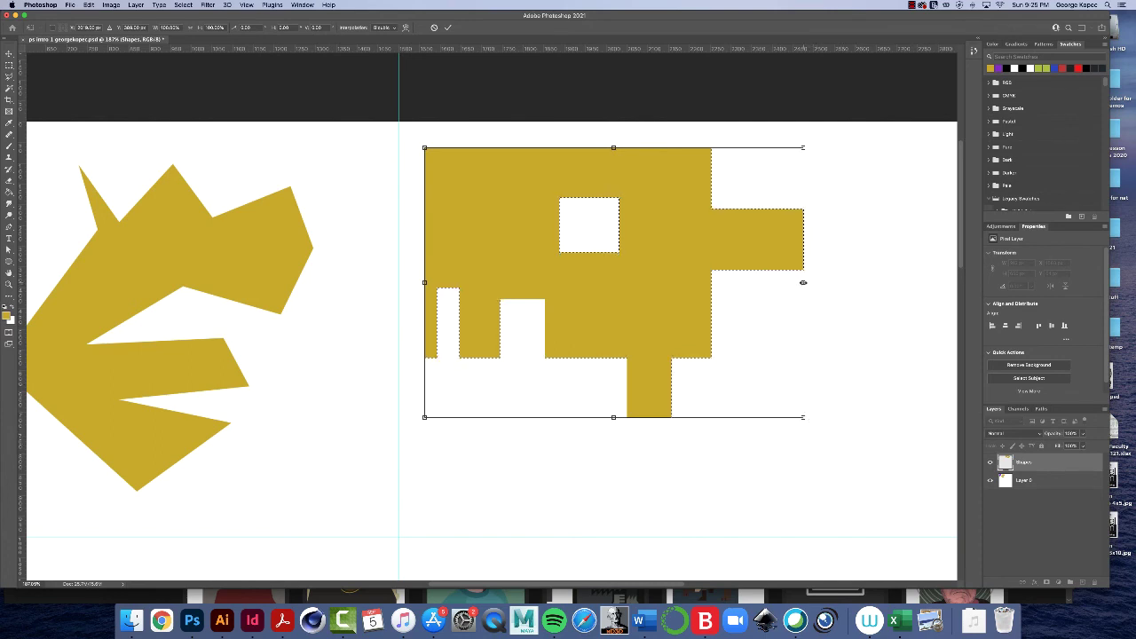
drag(803, 282, 782, 299)
Undo the width change, then scale the blocky gold shape proportionally to about half size
key(ctrl+z)
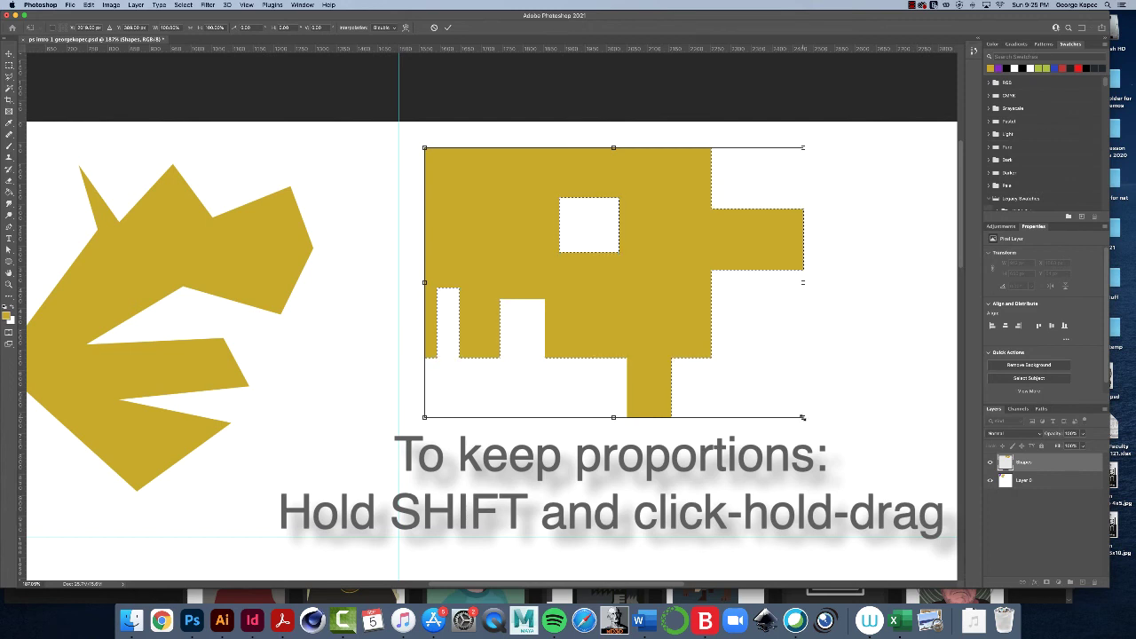
drag(802, 417, 621, 281)
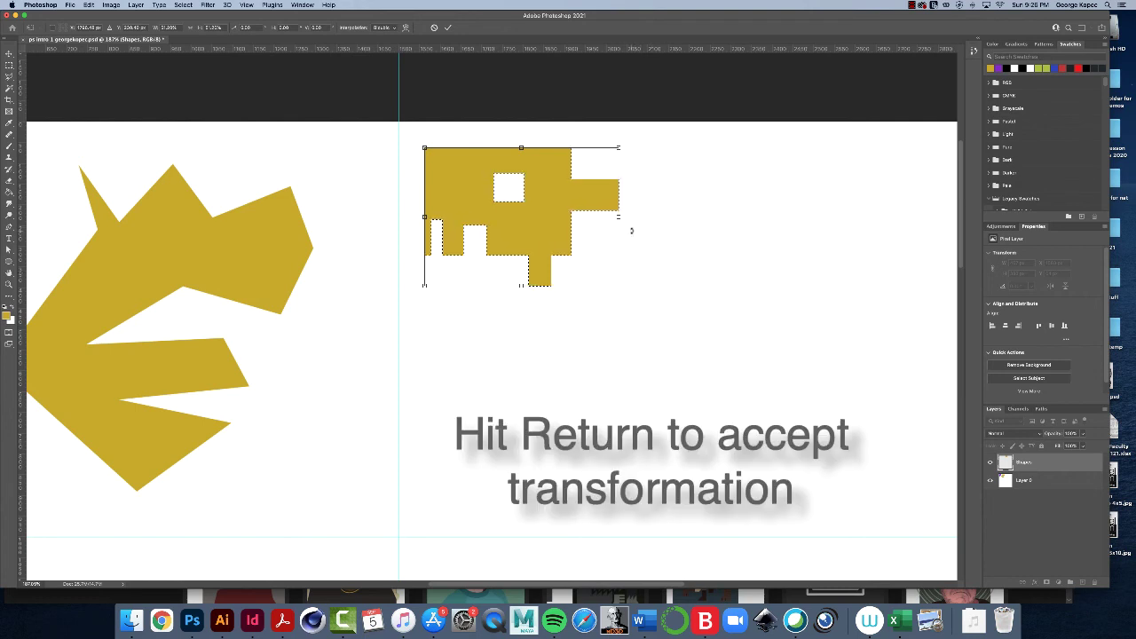
key(Return)
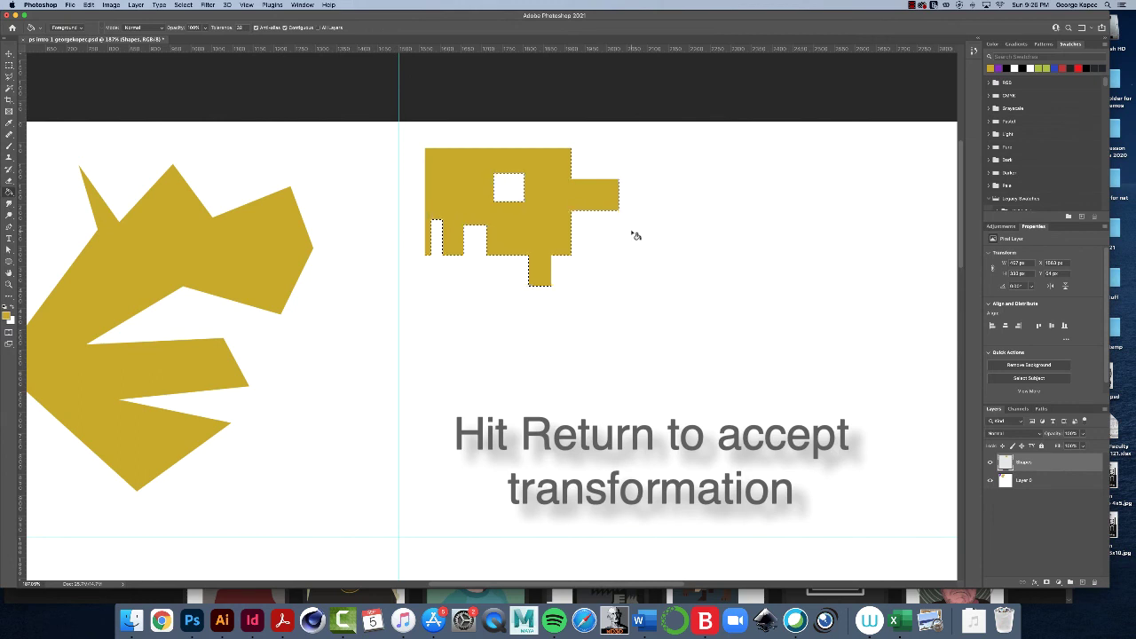
key(super+shift+t)
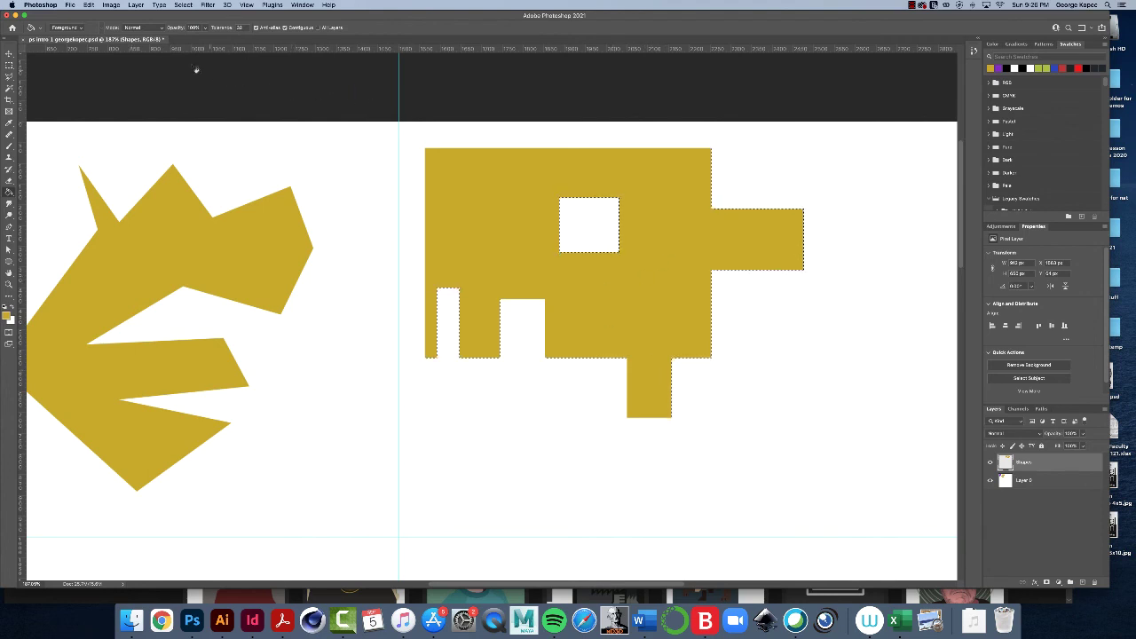
click(90, 6)
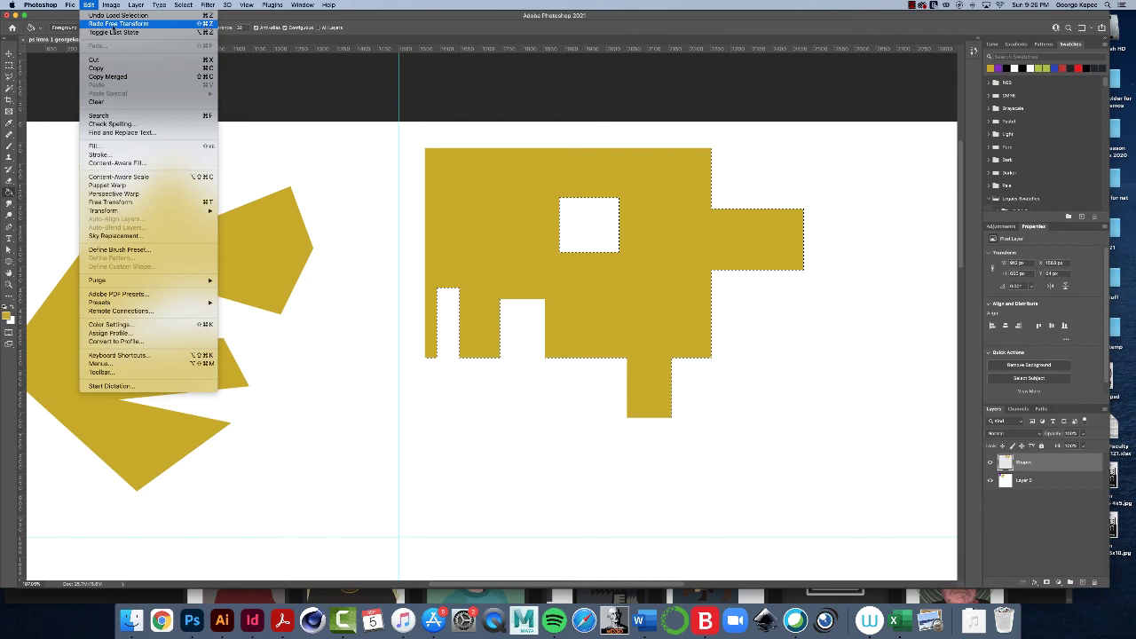
click(113, 24)
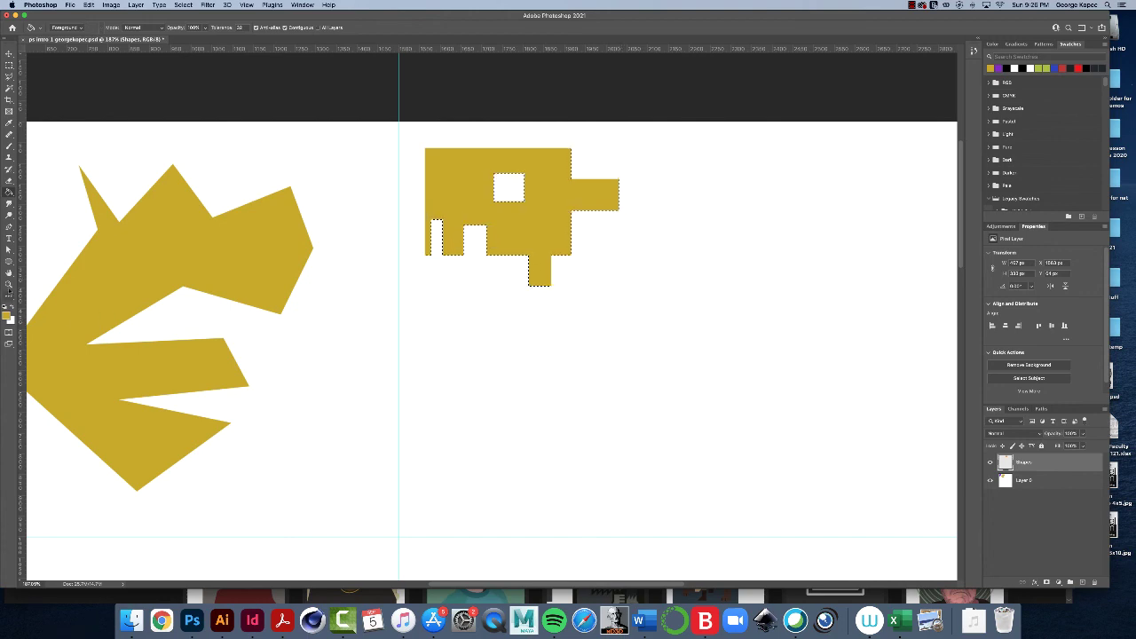
Fit the whole canvas on screen, deselect the blocky gold shape, and save the document
click(8, 284)
drag(573, 315, 547, 327)
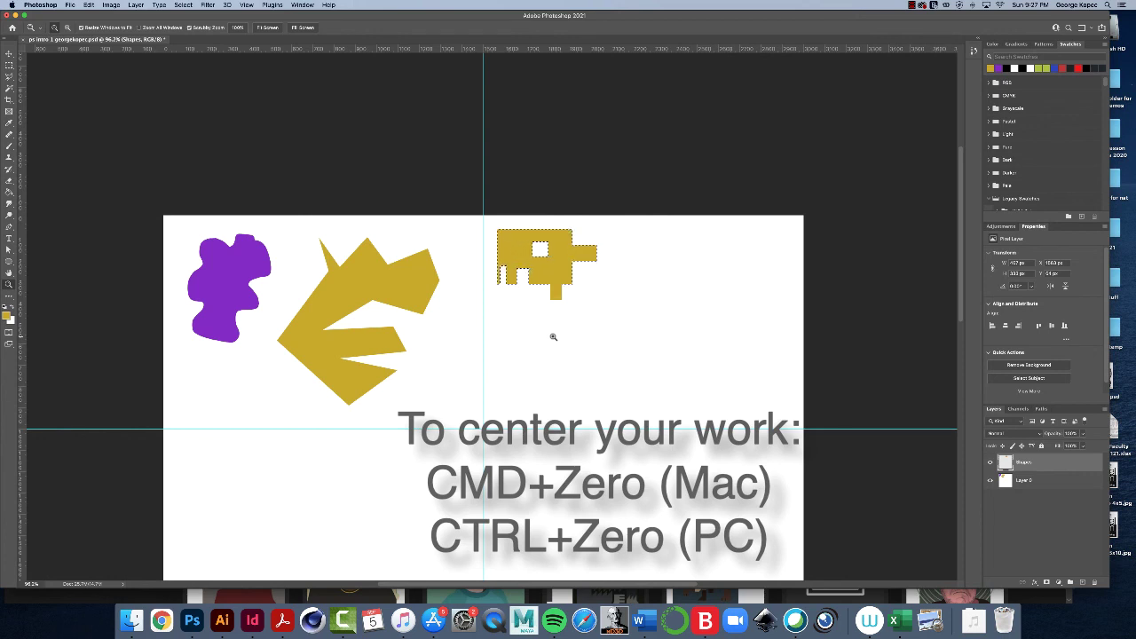
key(super+0)
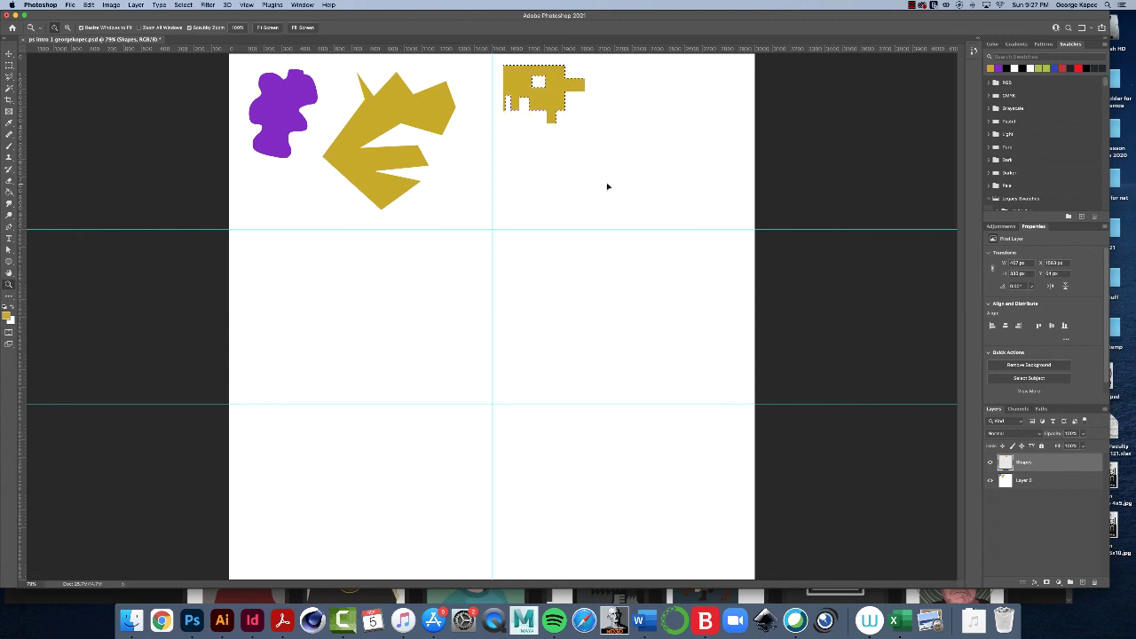
key(super+d)
key(super+s)
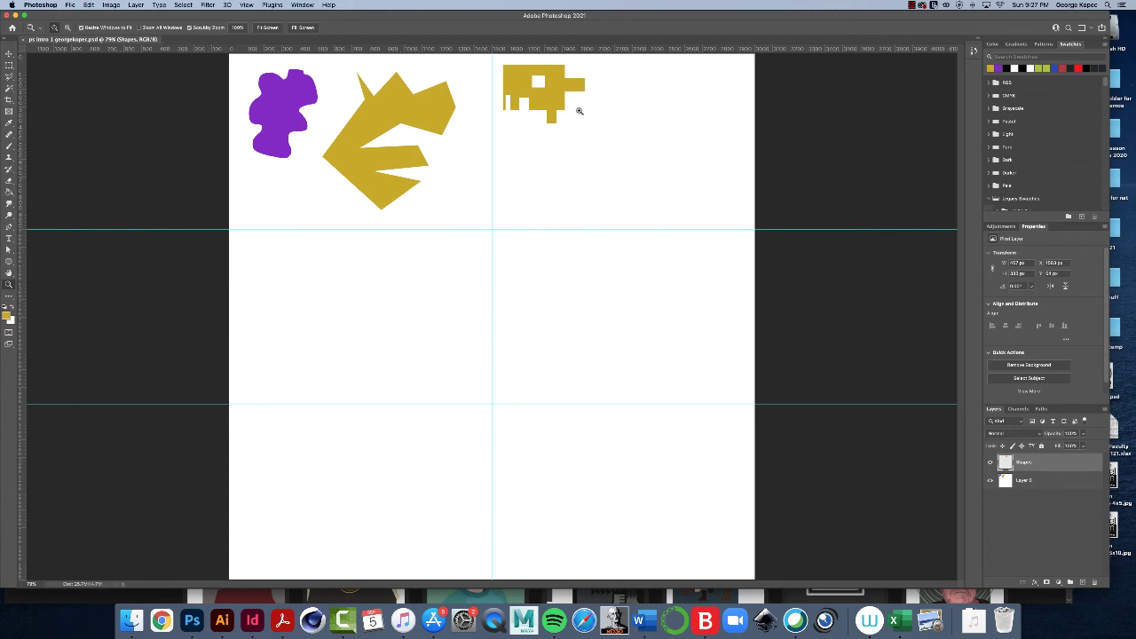